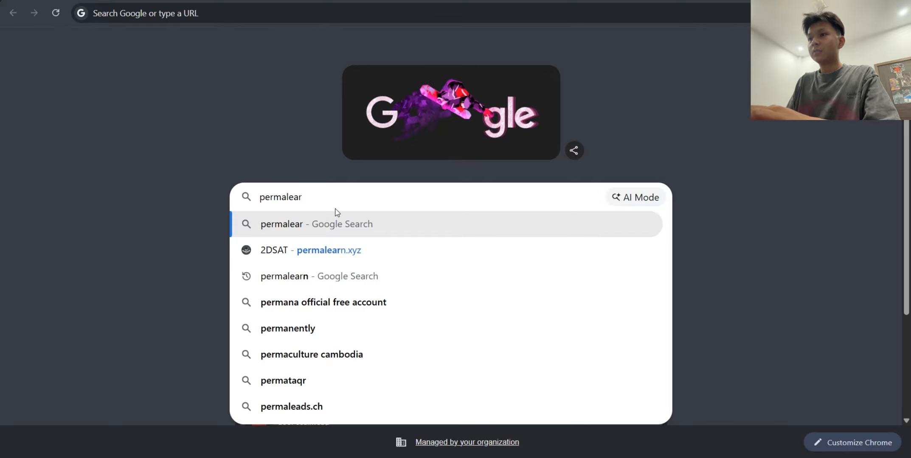
Search the web for permalearn and open the permalearn.xyz 2D Structural Analysis Tool.
{"action": "type", "text": "n"}
{"action": "key", "text": "Return"}
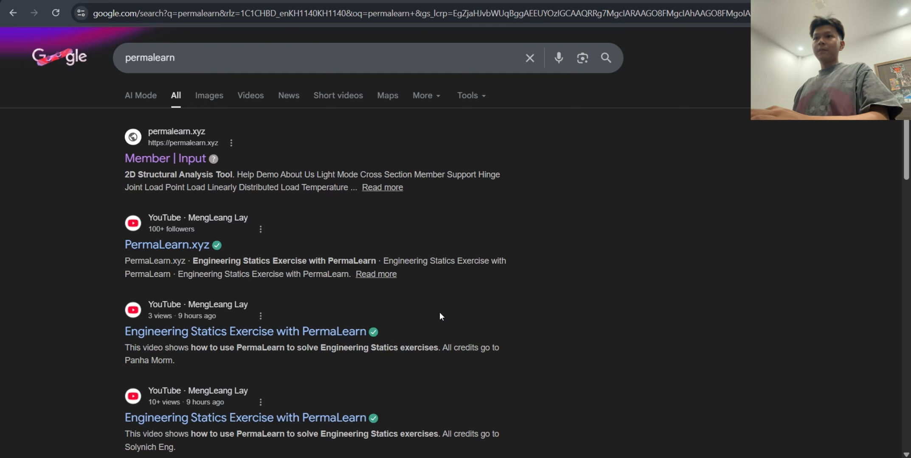
{"action": "left_click", "coordinate": [181, 159]}
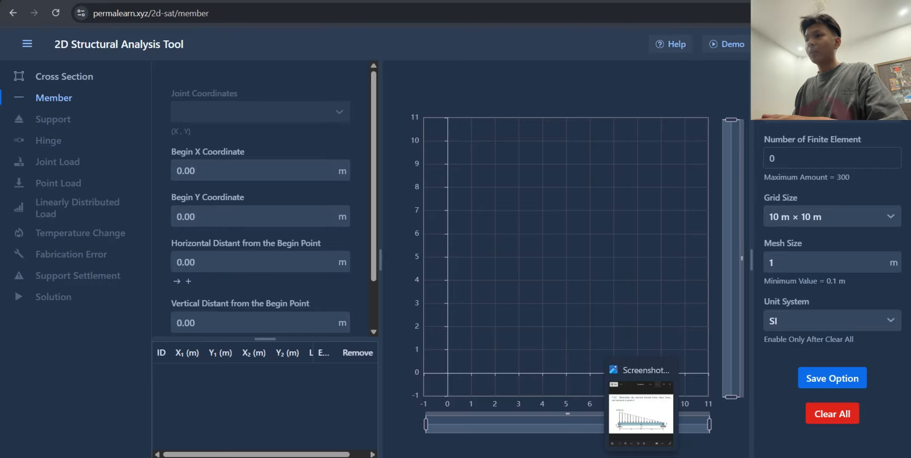
Examine the beam's dimensions, supports and loading in the exercise 7–15 screenshot, and return to the structural analysis tool.
{"action": "left_click", "coordinate": [641, 401]}
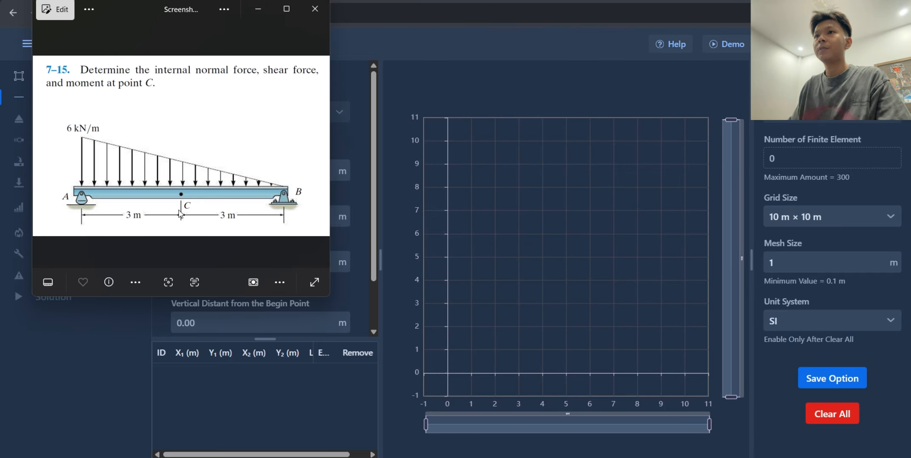
{"action": "left_click", "coordinate": [254, 6]}
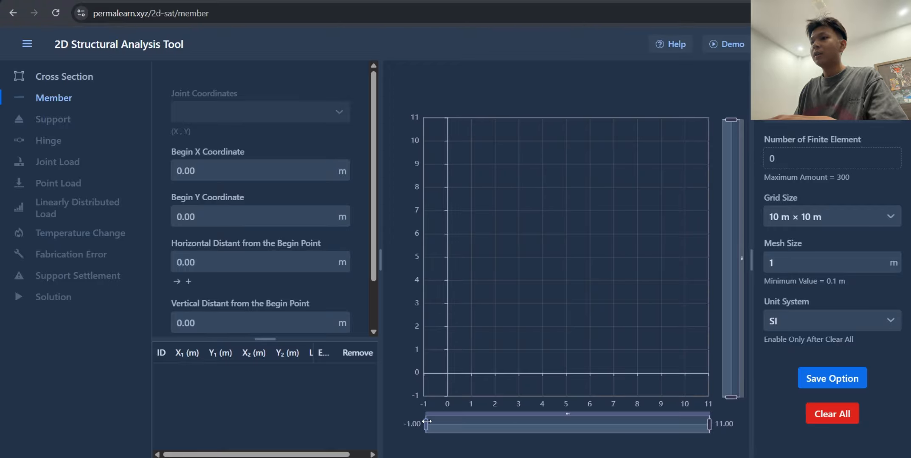
{"action": "left_click_drag", "start_coordinate": [425, 424], "coordinate": [437, 421]}
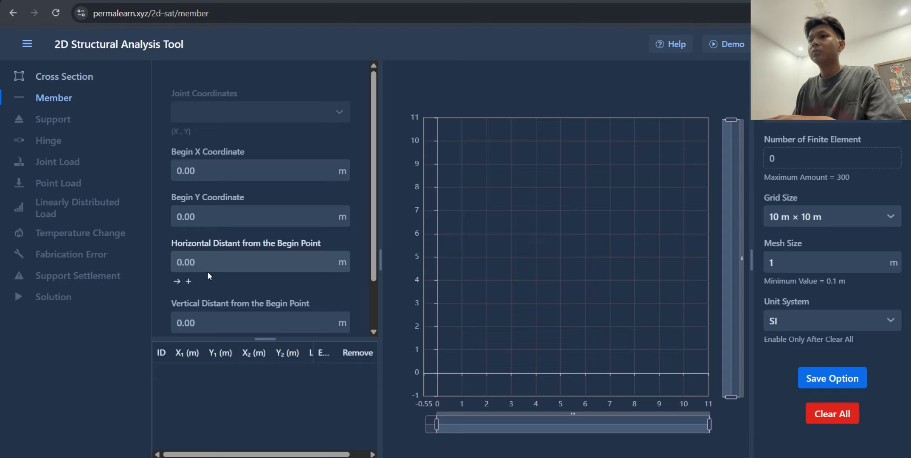
Add a horizontal member from (0, 0) with a horizontal distance of 6 m from its begin point.
{"action": "left_click", "coordinate": [202, 262]}
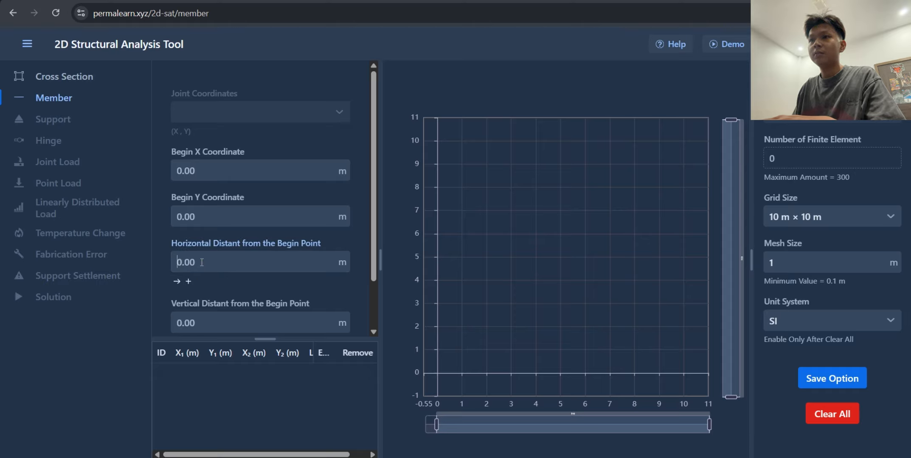
{"action": "key", "text": "ctrl+a"}
{"action": "type", "text": "6"}
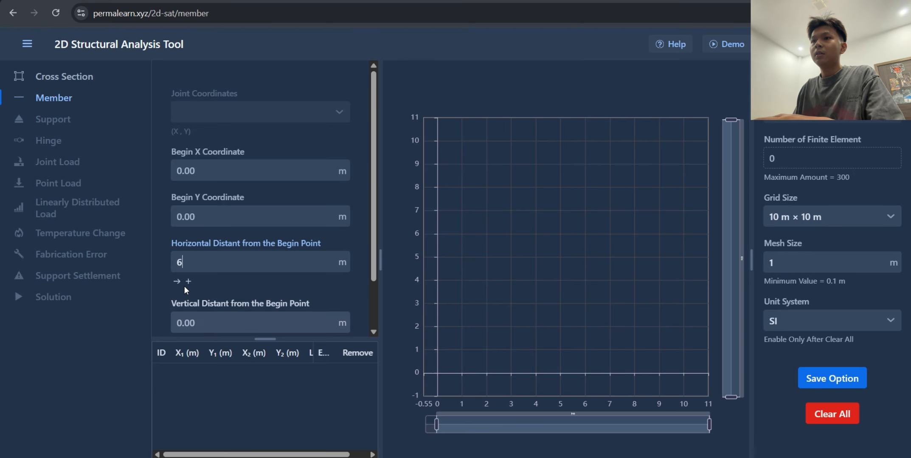
{"action": "scroll", "coordinate": [259, 280], "scroll_direction": "down", "scroll_amount": 2}
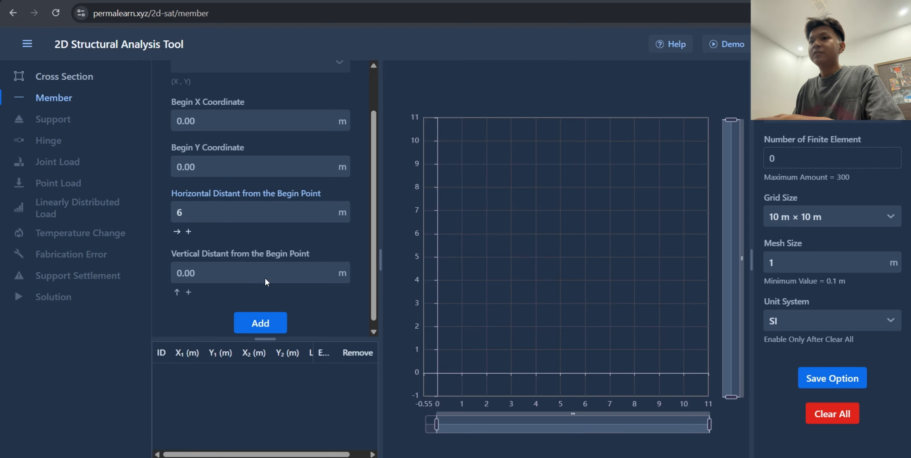
{"action": "left_click", "coordinate": [274, 314]}
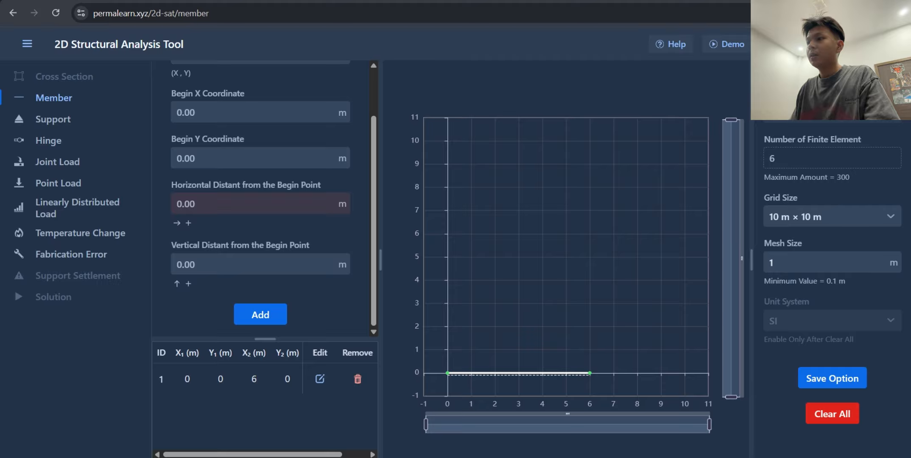
Check the supports in the exercise figure and add a roller support at joint A (0, 0).
{"action": "key", "text": "alt+Tab"}
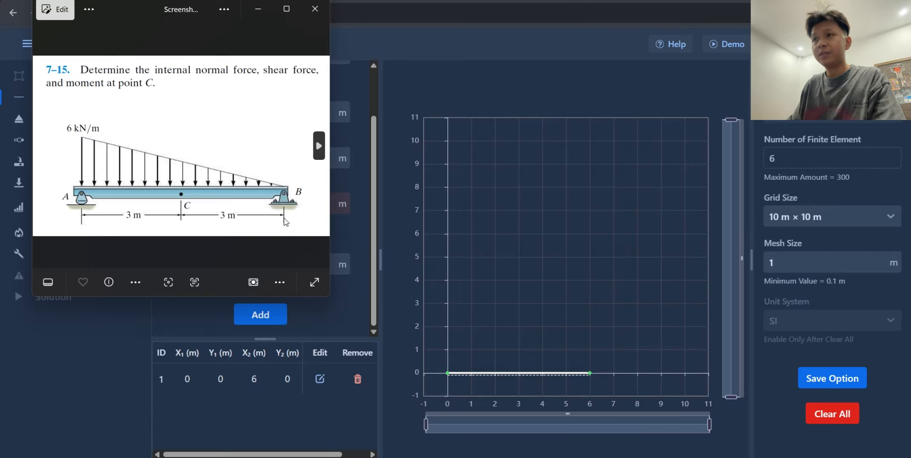
{"action": "left_click", "coordinate": [256, 9]}
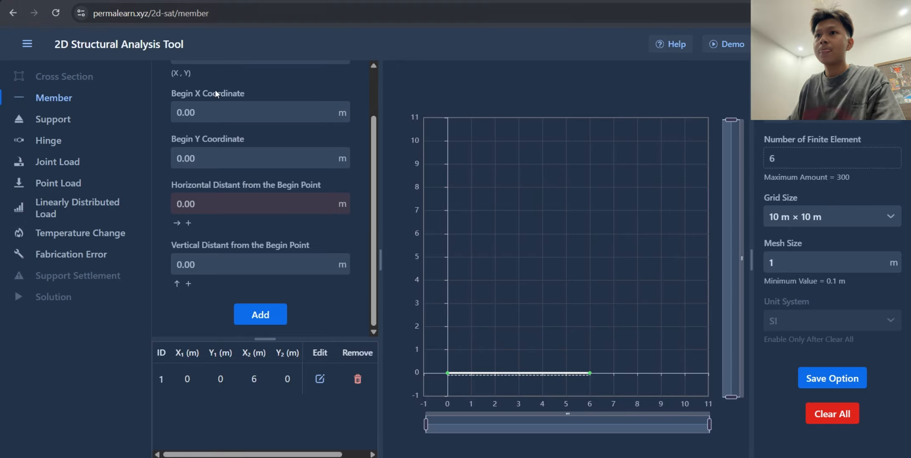
{"action": "left_click", "coordinate": [53, 121]}
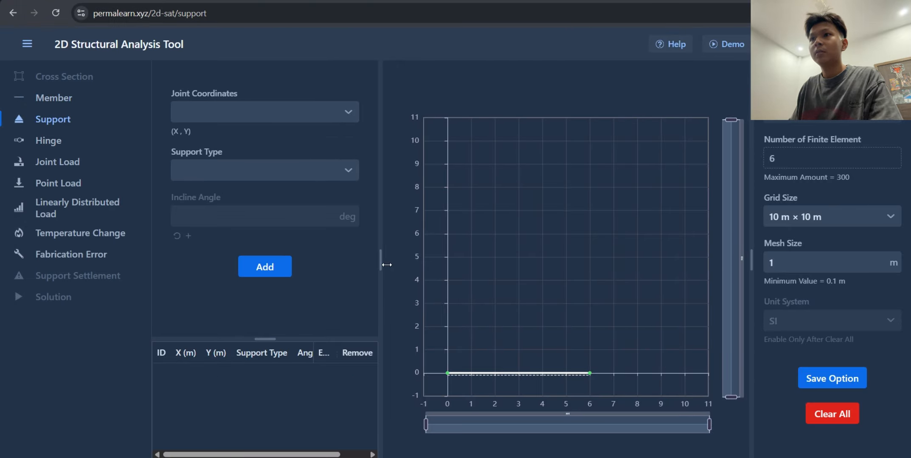
{"action": "left_click", "coordinate": [297, 171]}
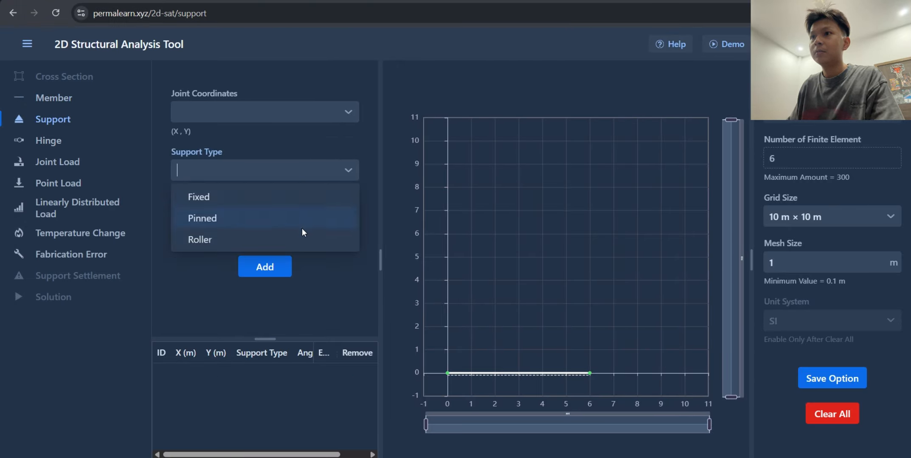
{"action": "left_click", "coordinate": [285, 106]}
{"action": "left_click", "coordinate": [284, 145]}
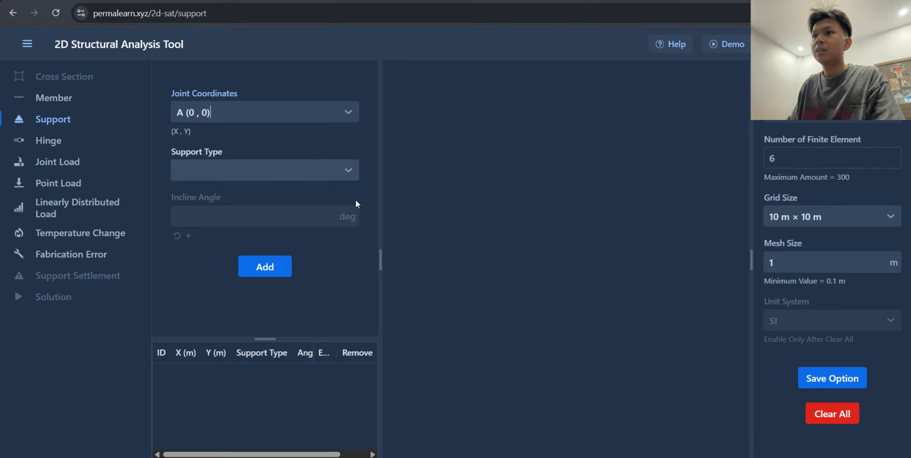
{"action": "left_click", "coordinate": [238, 170]}
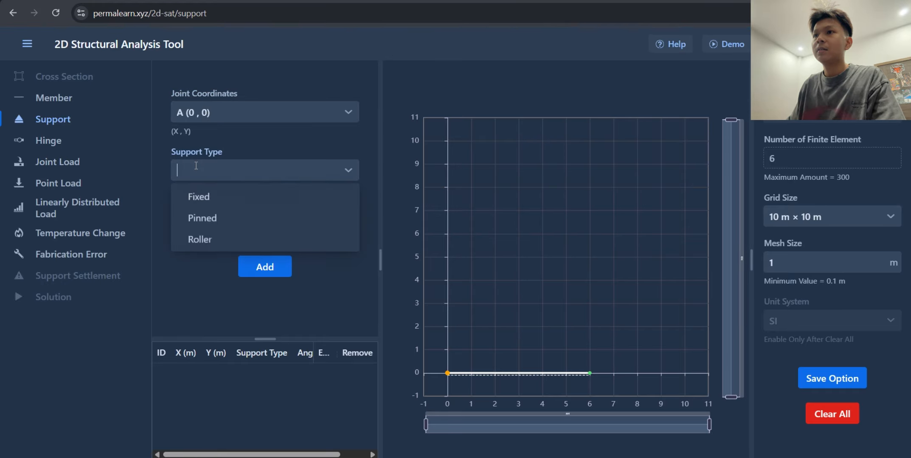
{"action": "left_click", "coordinate": [234, 242]}
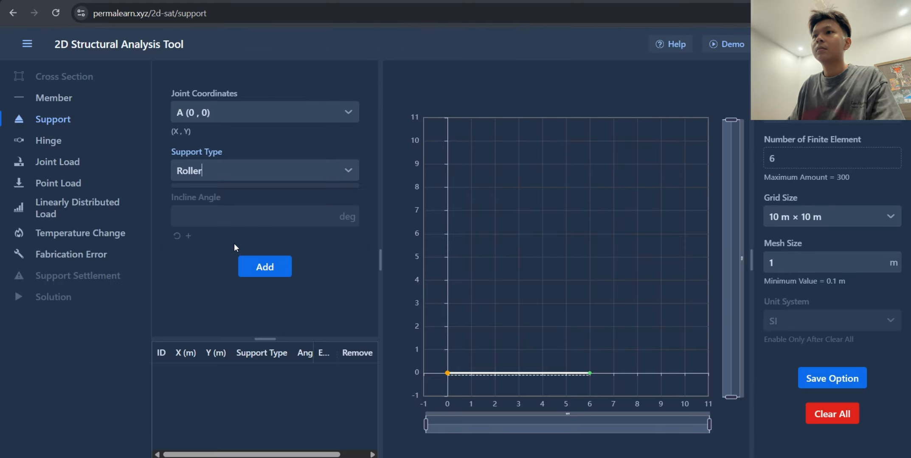
{"action": "left_click", "coordinate": [280, 266]}
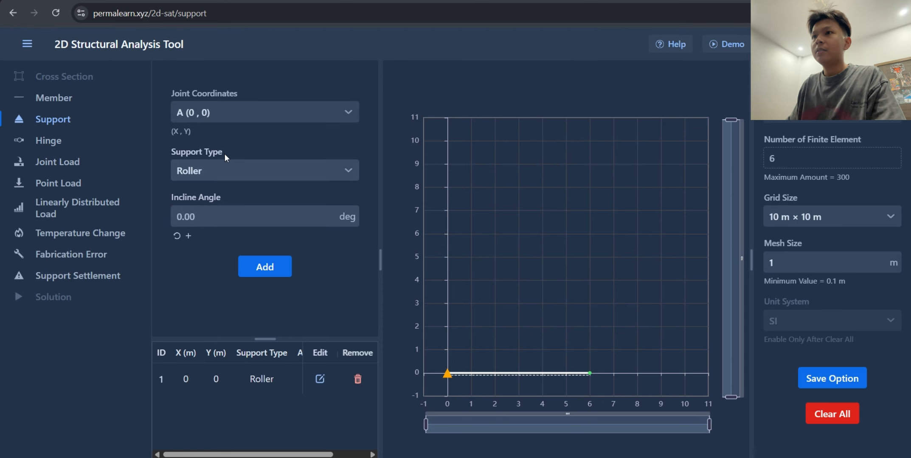
Add a pinned support at joint B (6, 0).
{"action": "left_click", "coordinate": [229, 111]}
{"action": "left_click", "coordinate": [256, 157]}
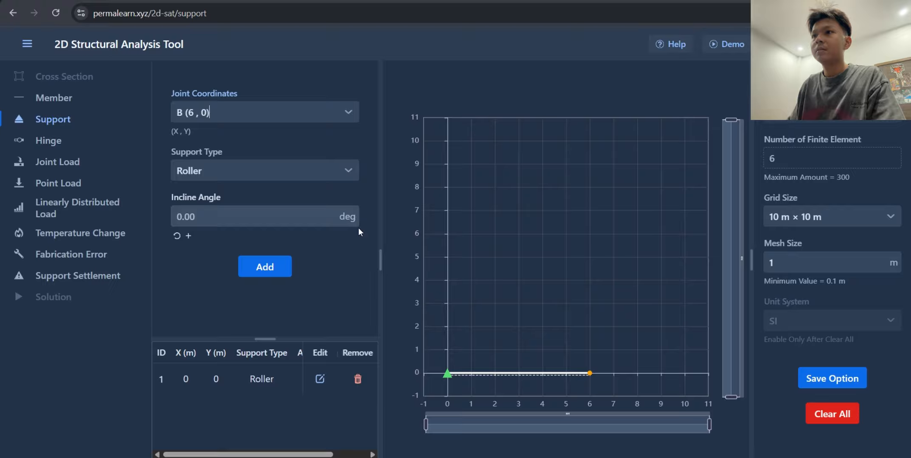
{"action": "left_click", "coordinate": [251, 171]}
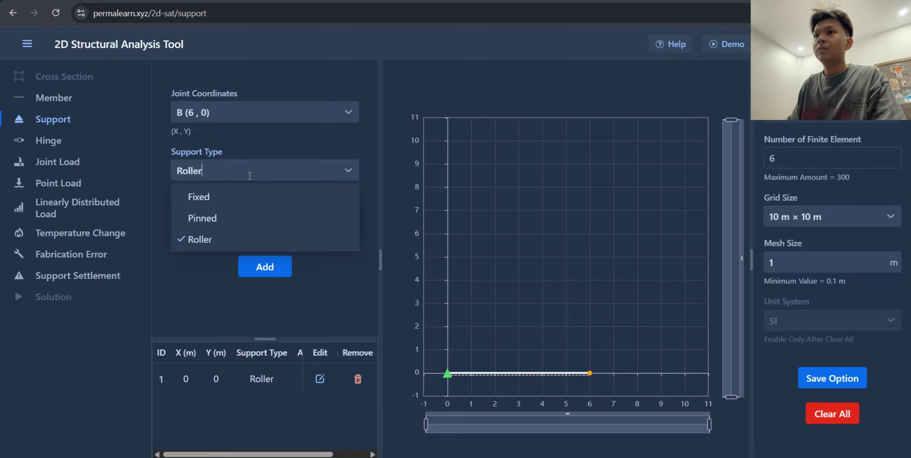
{"action": "left_click", "coordinate": [278, 217]}
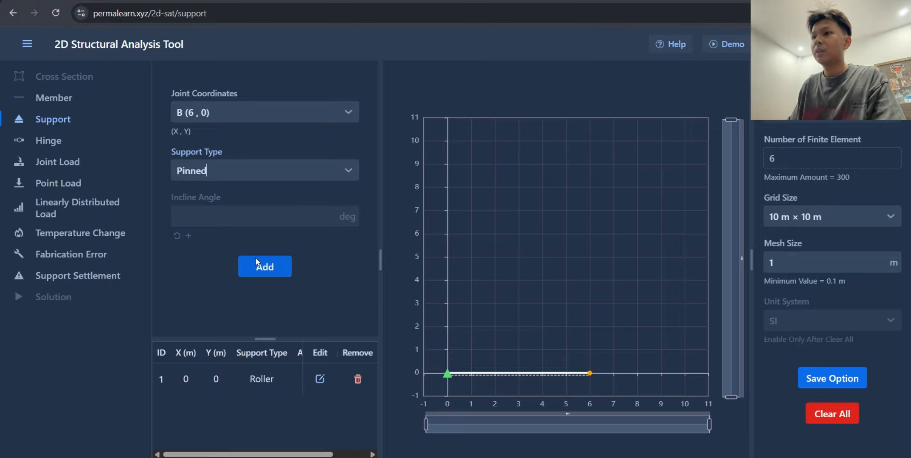
{"action": "left_click", "coordinate": [277, 265]}
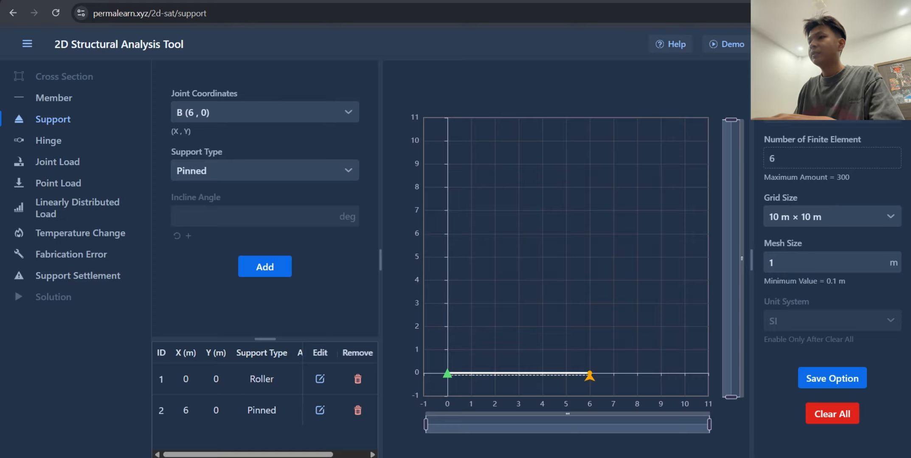
Check the loading in the exercise figure and start a linearly distributed load on member 1 with the Vertical Loads type.
{"action": "key", "text": "alt+Tab"}
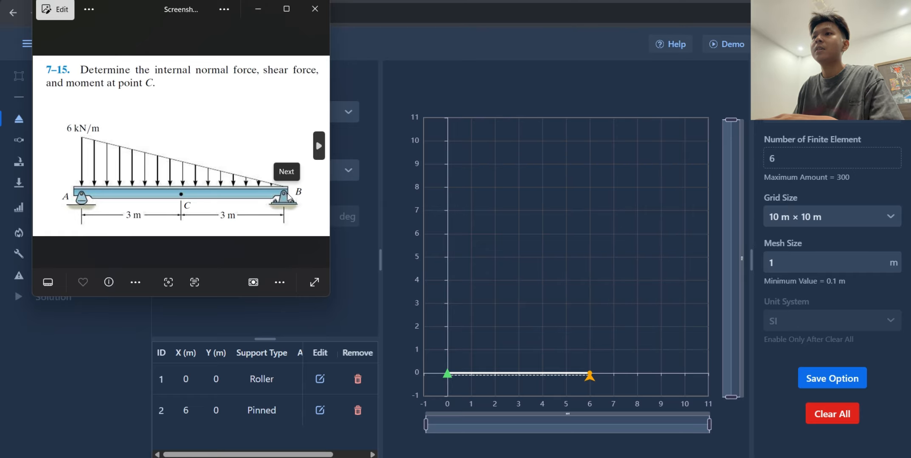
{"action": "left_click", "coordinate": [258, 8]}
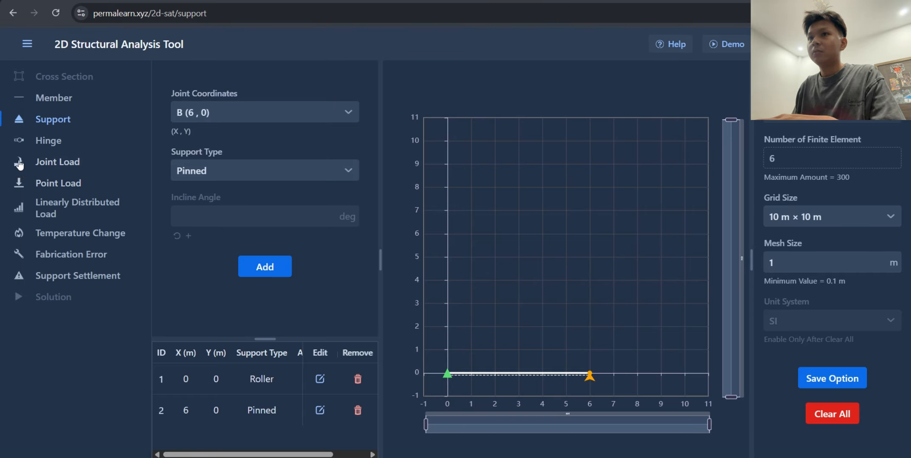
{"action": "left_click", "coordinate": [47, 215]}
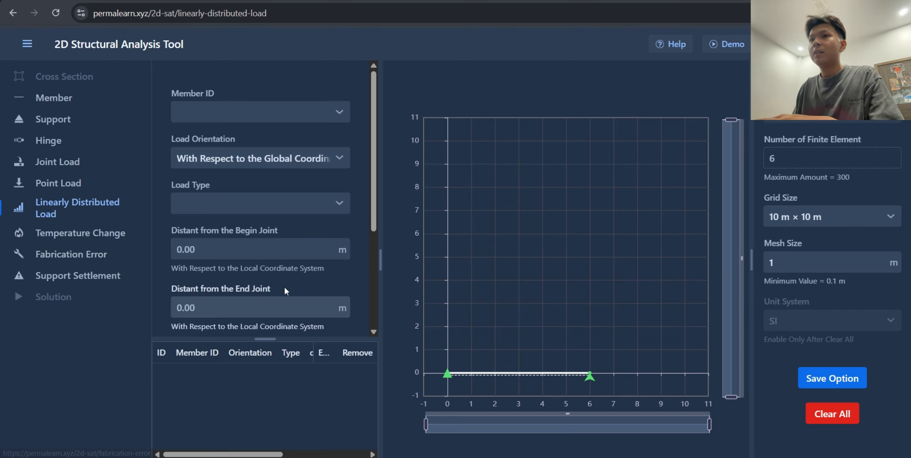
{"action": "left_click", "coordinate": [297, 112]}
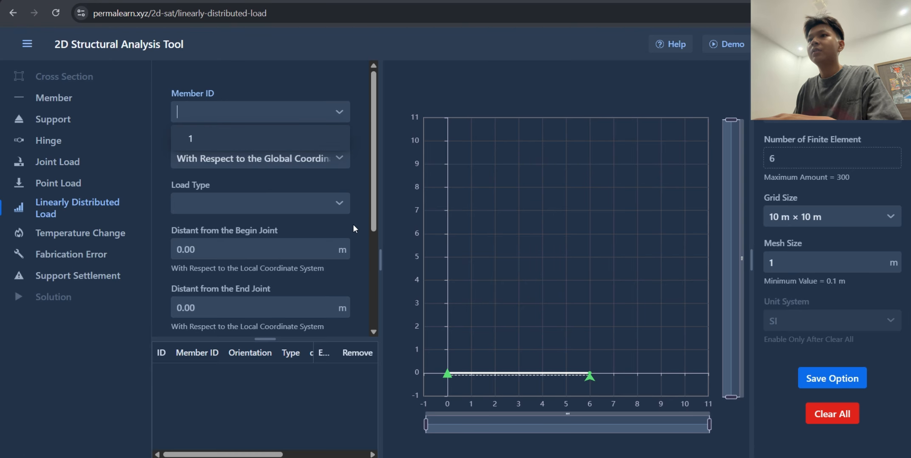
{"action": "left_click", "coordinate": [272, 141]}
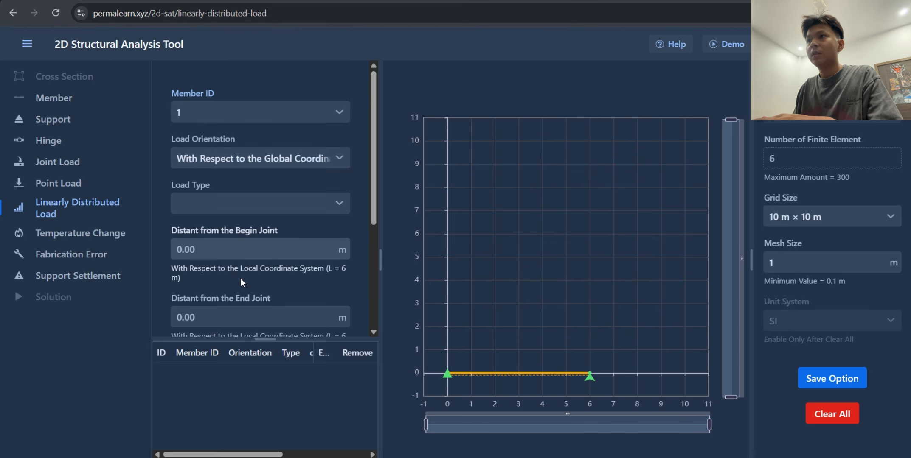
{"action": "scroll", "coordinate": [241, 279], "scroll_direction": "down", "scroll_amount": 1}
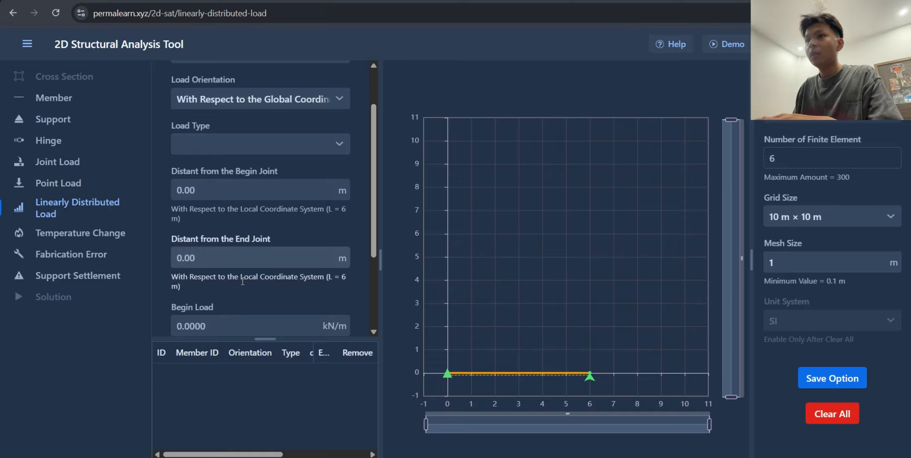
{"action": "left_click", "coordinate": [246, 147]}
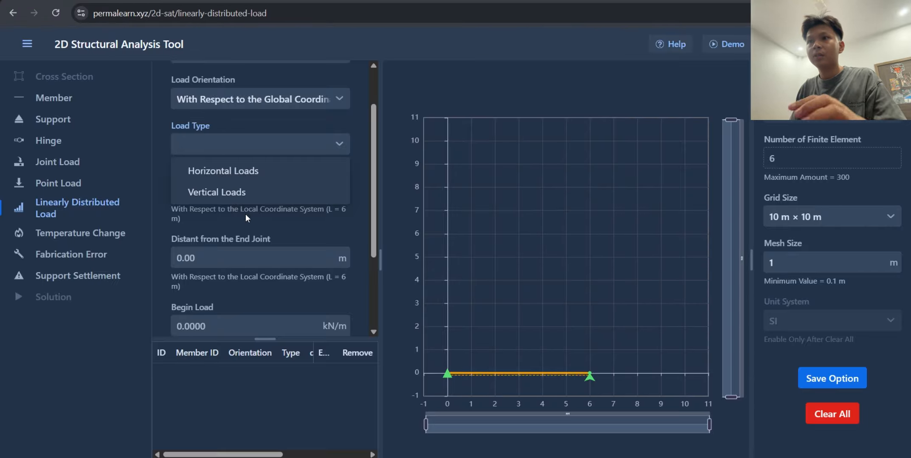
{"action": "left_click", "coordinate": [238, 193]}
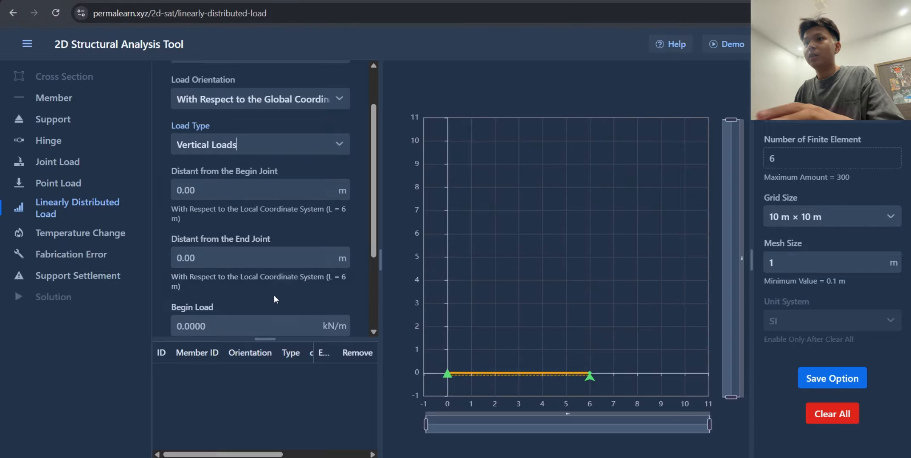
Consult the exercise figure for the load intensities and set the distributed load's begin load to 6 kN/m.
{"action": "scroll", "coordinate": [276, 297], "scroll_direction": "down", "scroll_amount": 2}
{"action": "scroll", "coordinate": [280, 297], "scroll_direction": "down", "scroll_amount": 2}
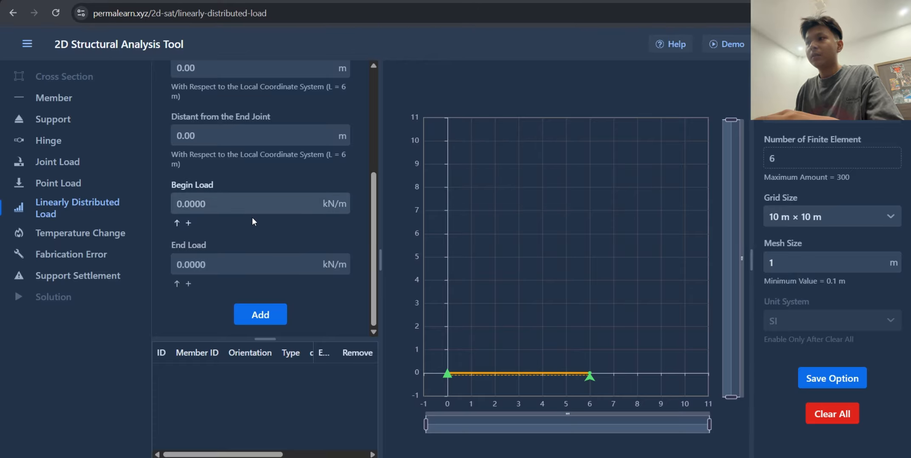
{"action": "left_click", "coordinate": [611, 457]}
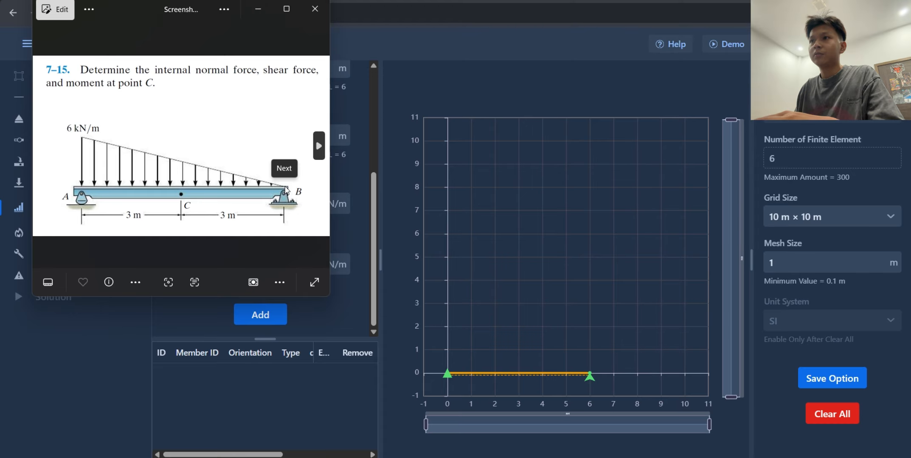
{"action": "left_click", "coordinate": [257, 7]}
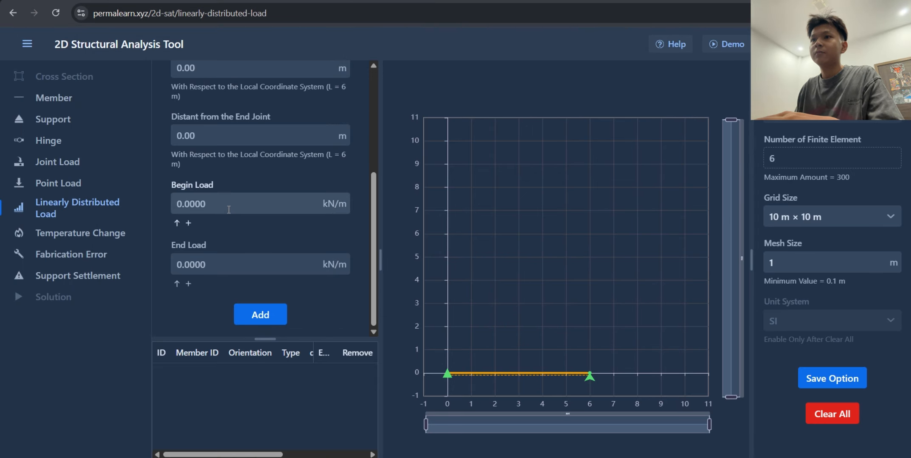
{"action": "type", "text": "6"}
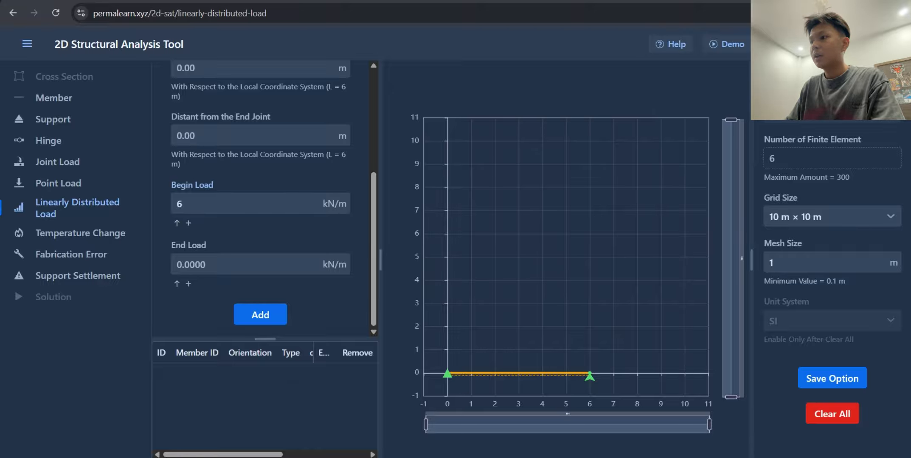
Check the load direction in the exercise figure, set the begin load to -6 kN/m and add the distributed load to member 1.
{"action": "key", "text": "alt+Tab"}
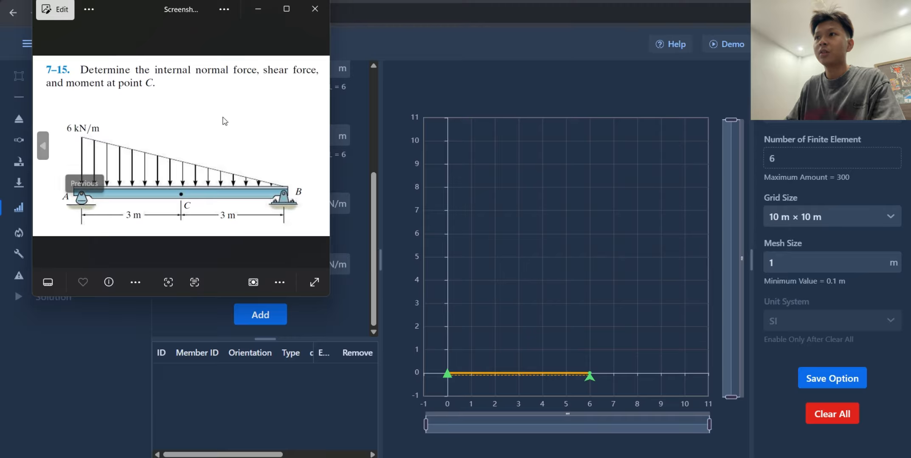
{"action": "left_click", "coordinate": [254, 10]}
{"action": "left_click", "coordinate": [177, 200]}
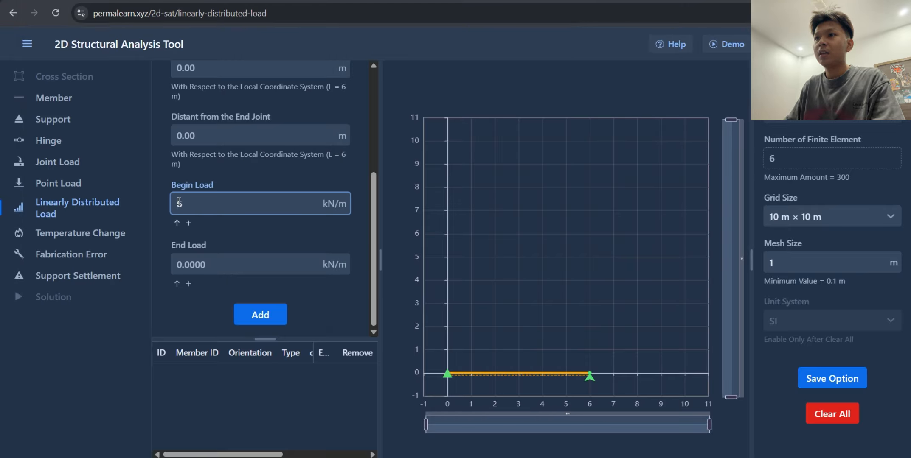
{"action": "type", "text": "-"}
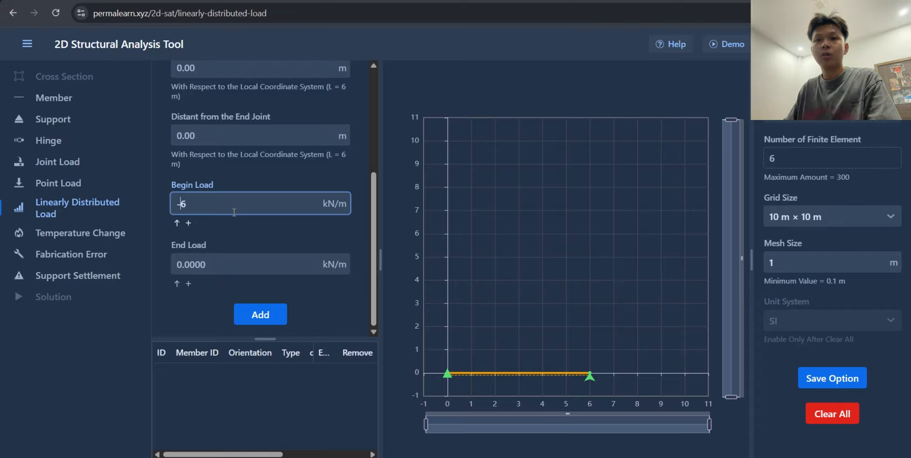
{"action": "left_click", "coordinate": [261, 318]}
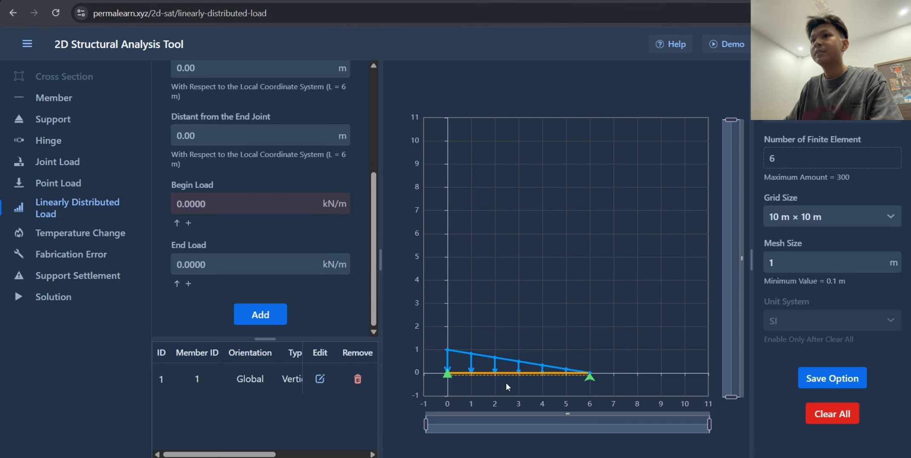
Solve the beam, show the normal force diagram, locate point C in the exercise figure and read the normal force at X = 3 m.
{"action": "left_click", "coordinate": [51, 297]}
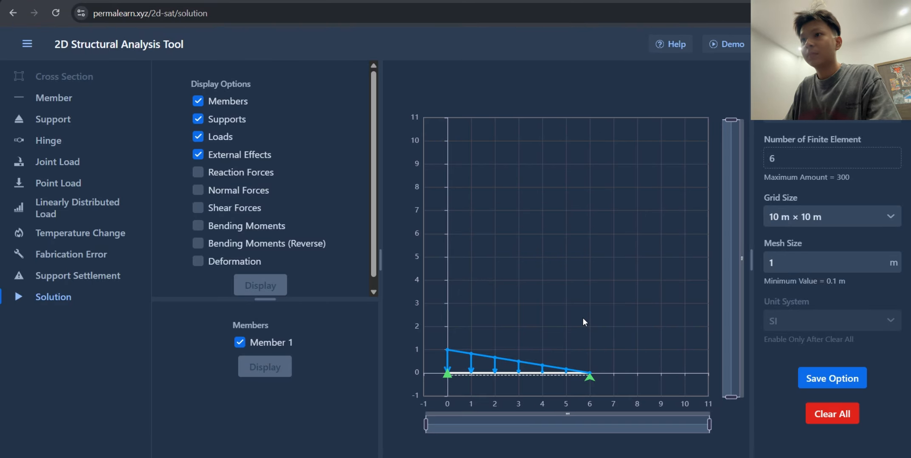
{"action": "left_click", "coordinate": [198, 190]}
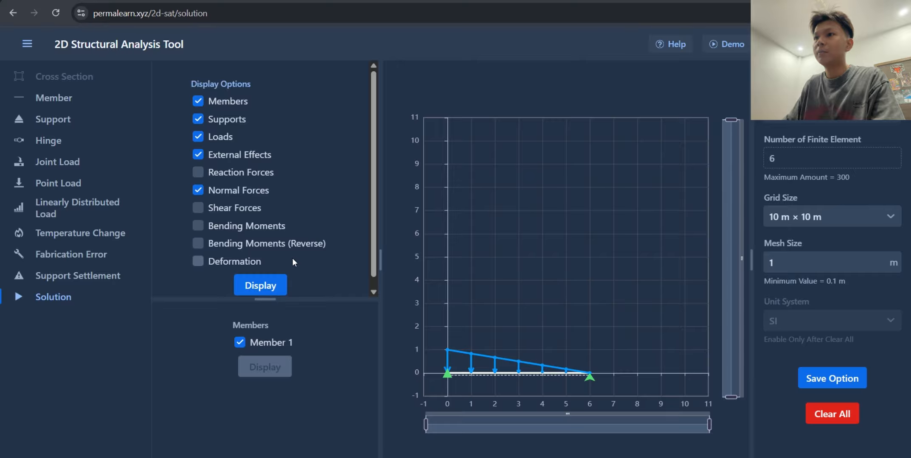
{"action": "left_click", "coordinate": [278, 287]}
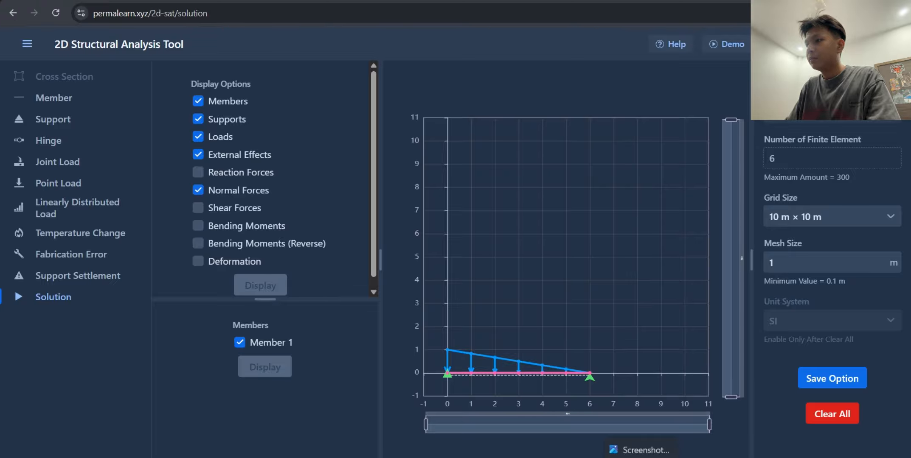
{"action": "left_click", "coordinate": [640, 457]}
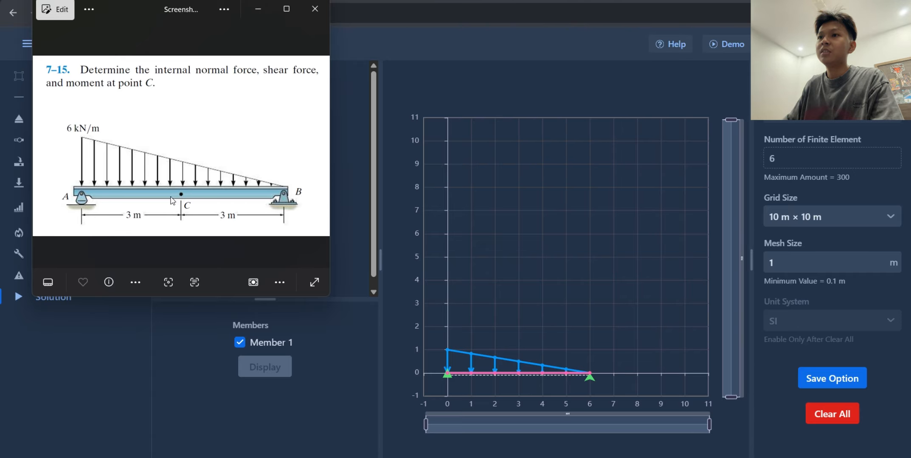
{"action": "left_click", "coordinate": [252, 14]}
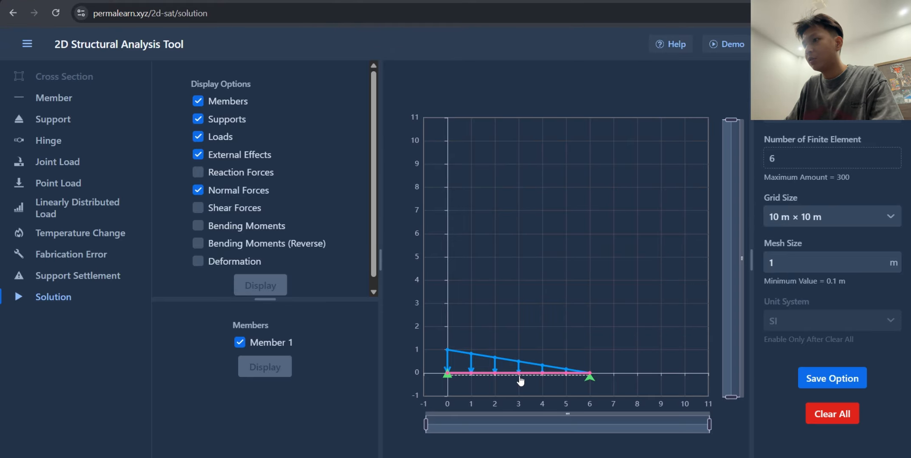
{"action": "mouse_move", "coordinate": [521, 379]}
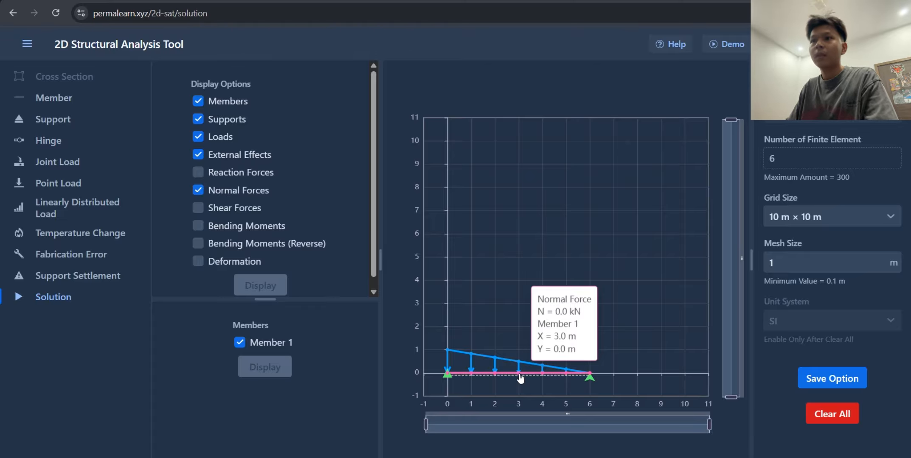
Show the shear force diagram, followed by the bending moment diagram, reading each value at point C (X = 3 m).
{"action": "left_click", "coordinate": [198, 207]}
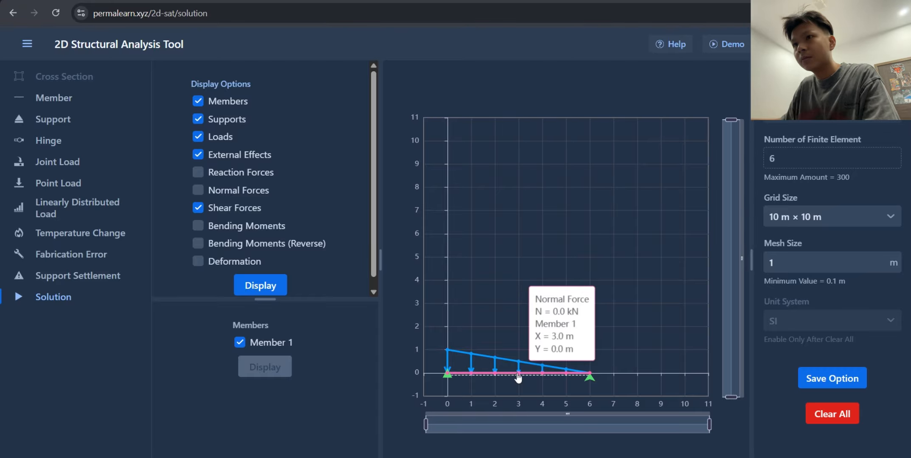
{"action": "left_click", "coordinate": [250, 287]}
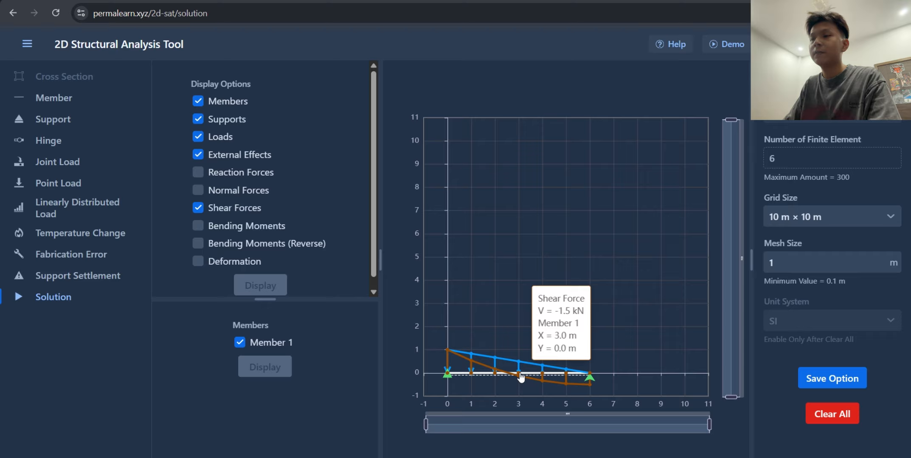
{"action": "left_click", "coordinate": [198, 228]}
{"action": "left_click", "coordinate": [260, 286]}
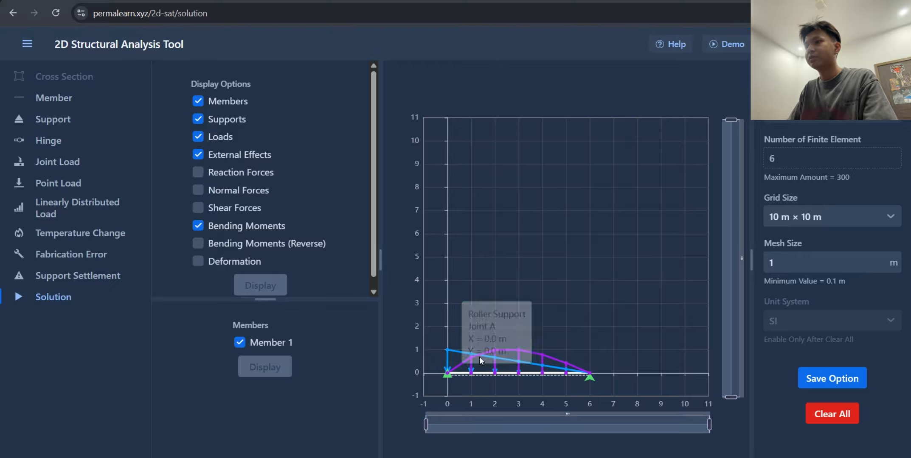
{"action": "mouse_move", "coordinate": [518, 376]}
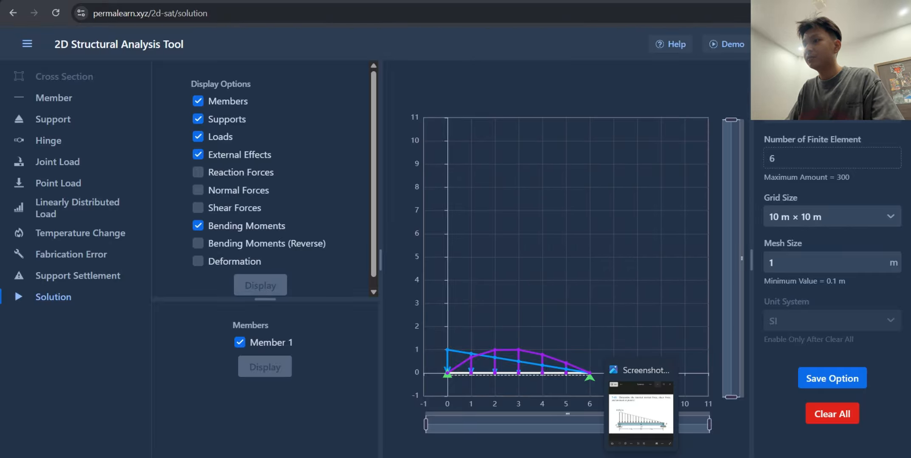
Switch to the Instructor's Solutions Manual in Adobe Acrobat, shrink its window and place it beside the analysis to view solution 7–15.
{"action": "mouse_move", "coordinate": [589, 457]}
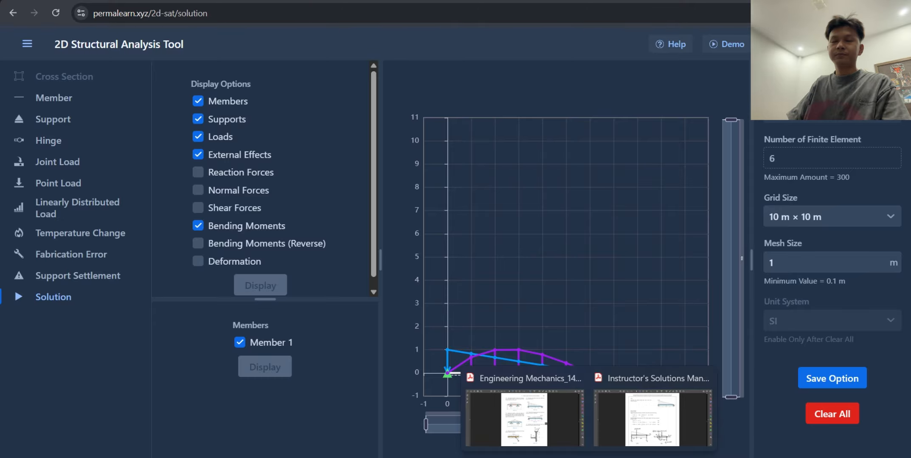
{"action": "left_click", "coordinate": [590, 449]}
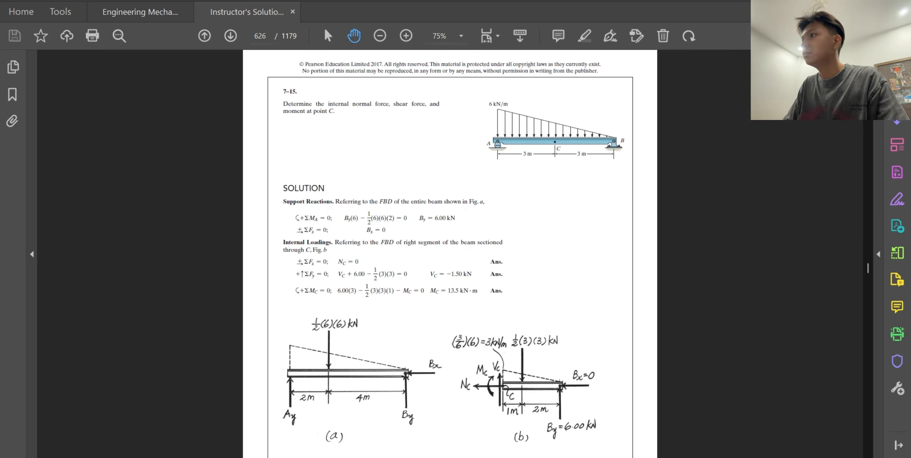
{"action": "left_click_drag", "start_coordinate": [542, 0], "coordinate": [520, 46]}
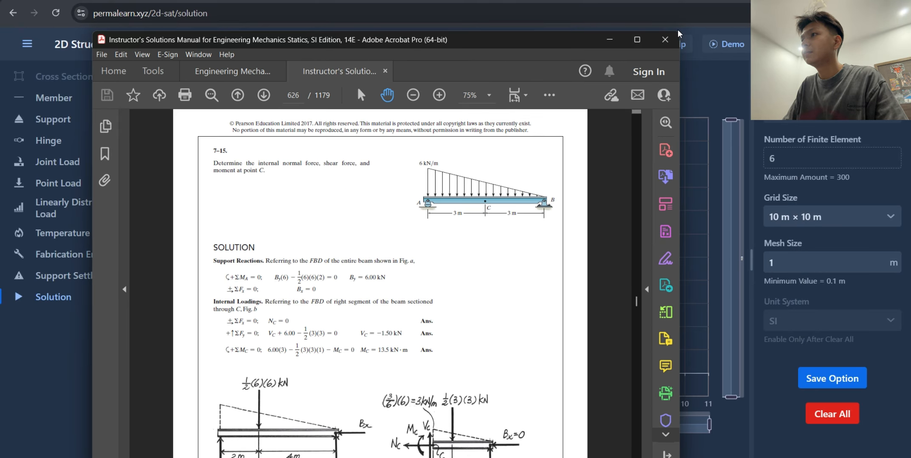
{"action": "left_click_drag", "start_coordinate": [679, 30], "coordinate": [461, 81]}
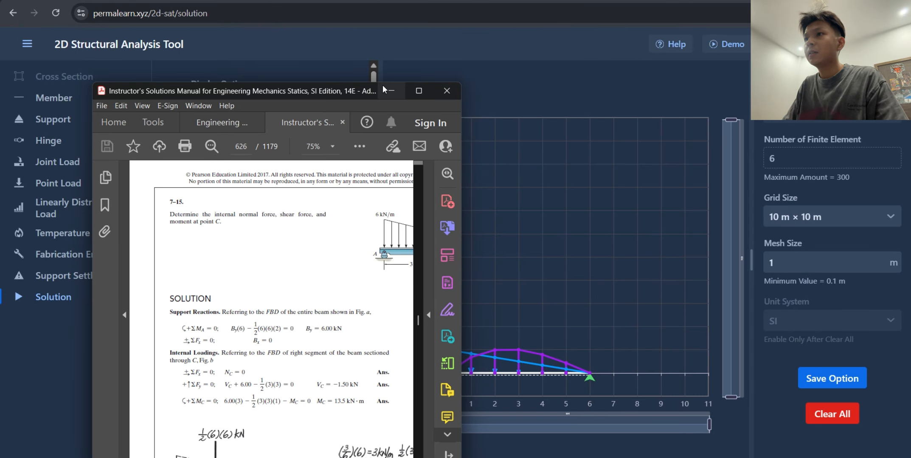
{"action": "left_click_drag", "start_coordinate": [358, 88], "coordinate": [347, 6]}
{"action": "scroll", "coordinate": [256, 335], "scroll_direction": "down", "scroll_amount": 2}
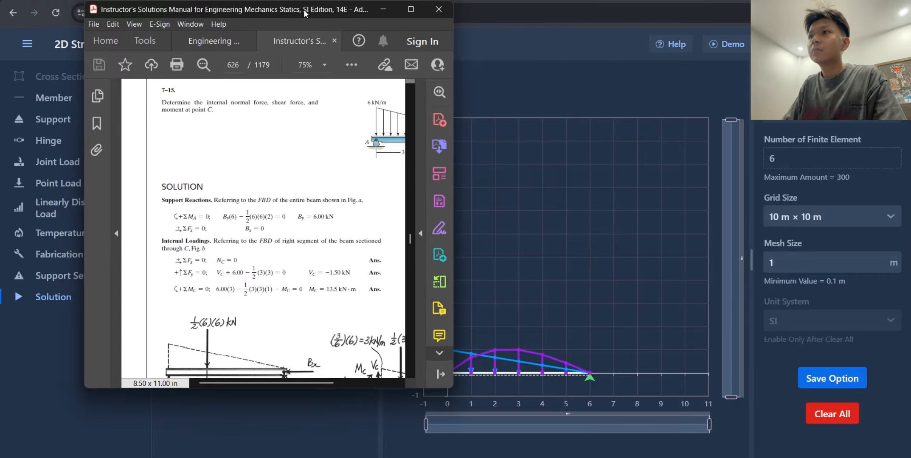
{"action": "left_click_drag", "start_coordinate": [303, 9], "coordinate": [728, 43]}
Return to the analysis tool, show the normal force diagram and compare the value at point C with the solutions manual.
{"action": "left_click", "coordinate": [198, 190]}
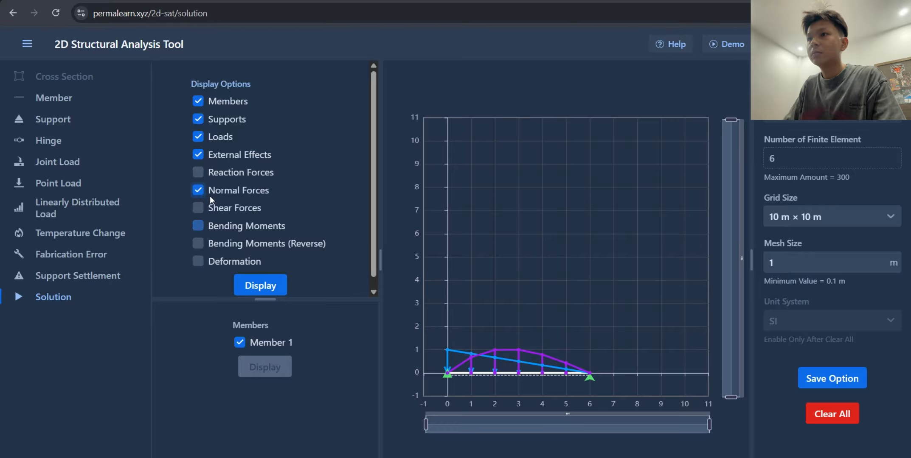
{"action": "left_click", "coordinate": [260, 286]}
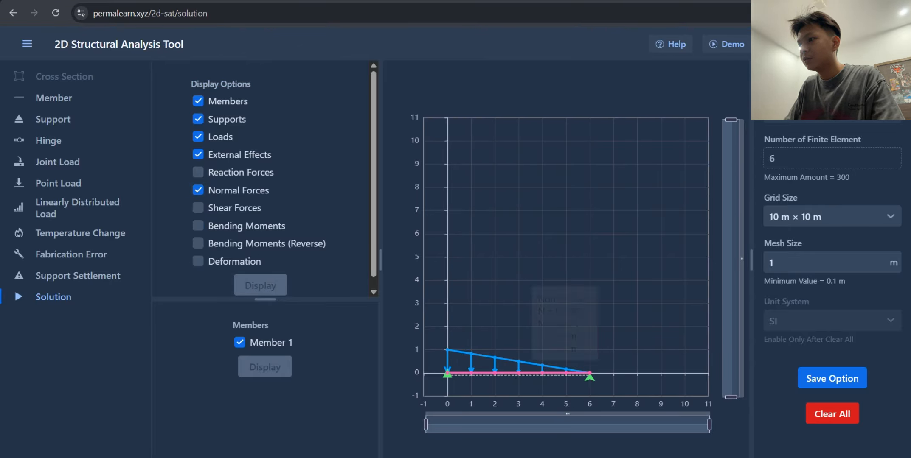
{"action": "key", "text": "alt+Tab"}
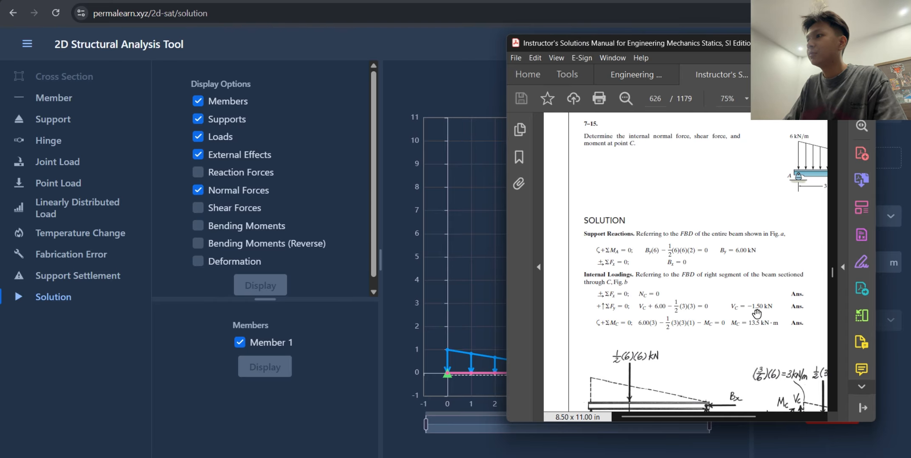
{"action": "key", "text": "alt+Tab"}
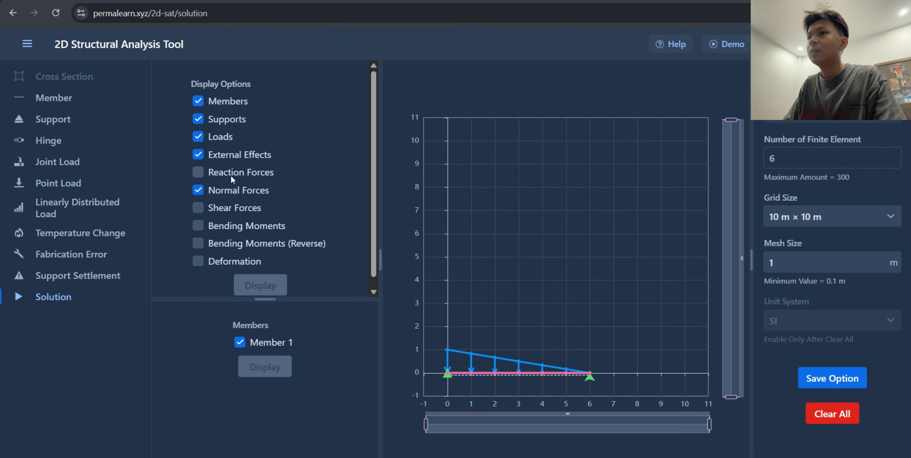
Show the shear force diagram for member 1 and compare the value at point C with the solutions manual.
{"action": "left_click", "coordinate": [200, 206]}
{"action": "left_click", "coordinate": [265, 285]}
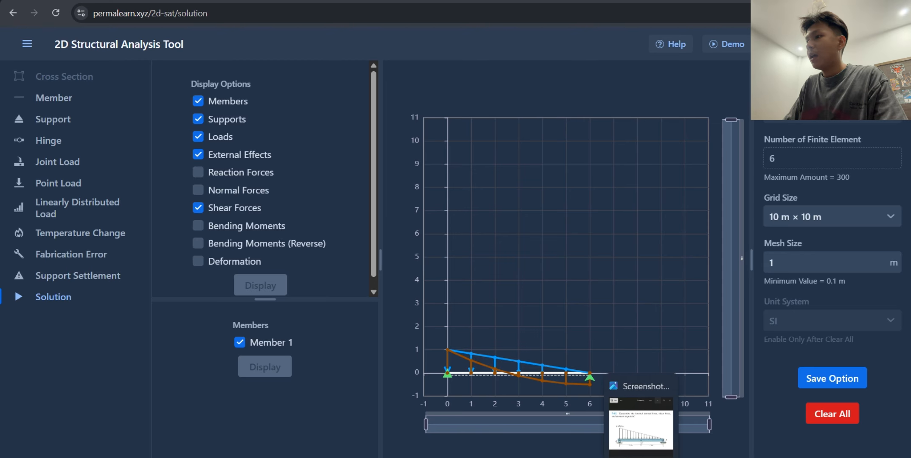
{"action": "left_click", "coordinate": [640, 457]}
{"action": "left_click", "coordinate": [640, 457]}
{"action": "left_click", "coordinate": [666, 457]}
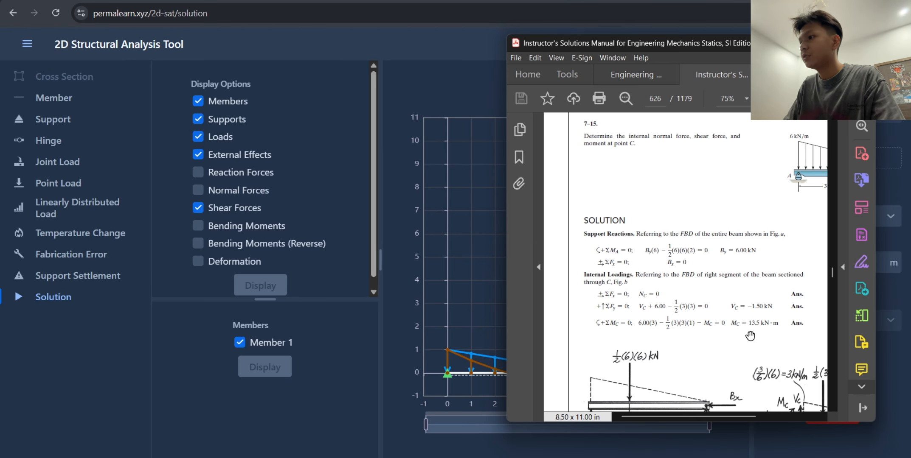
{"action": "left_click", "coordinate": [667, 457]}
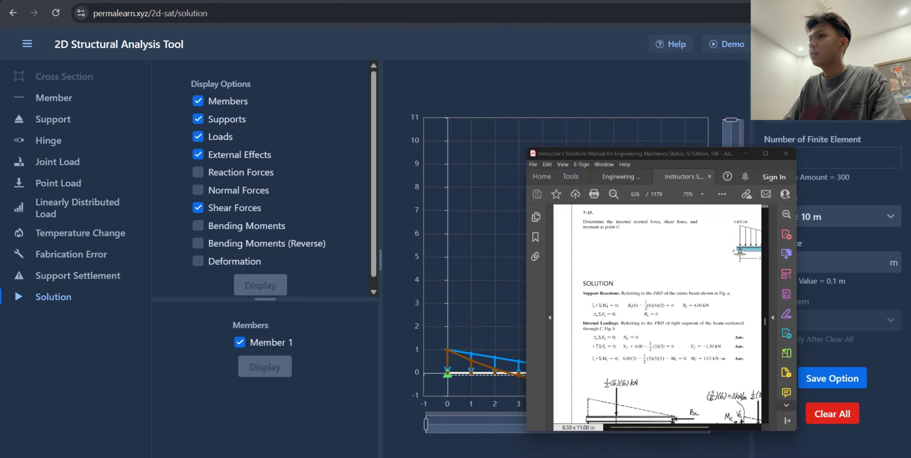
Show the bending moment diagram again and read the moment at X = 3 m to check it against the manual's answer.
{"action": "left_click", "coordinate": [199, 225]}
{"action": "left_click", "coordinate": [261, 285]}
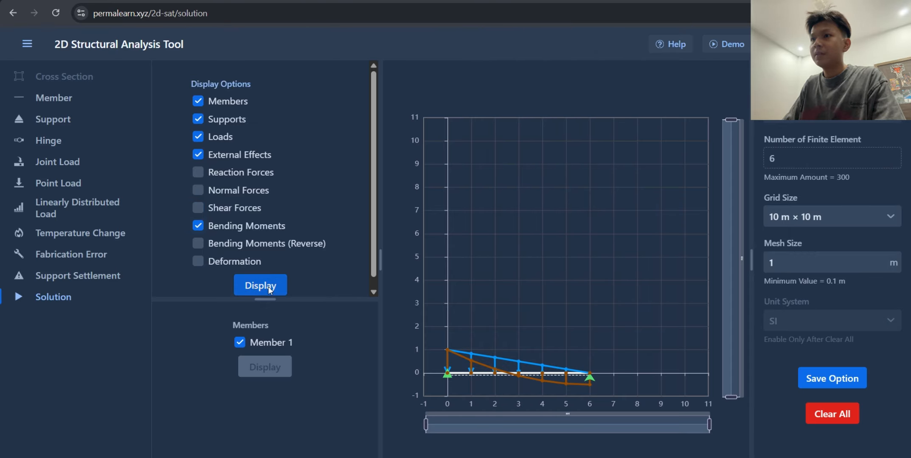
{"action": "mouse_move", "coordinate": [519, 374]}
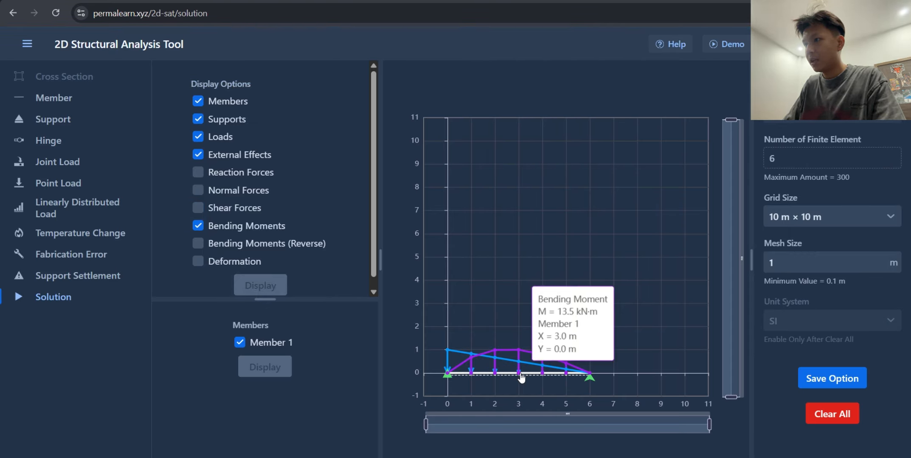